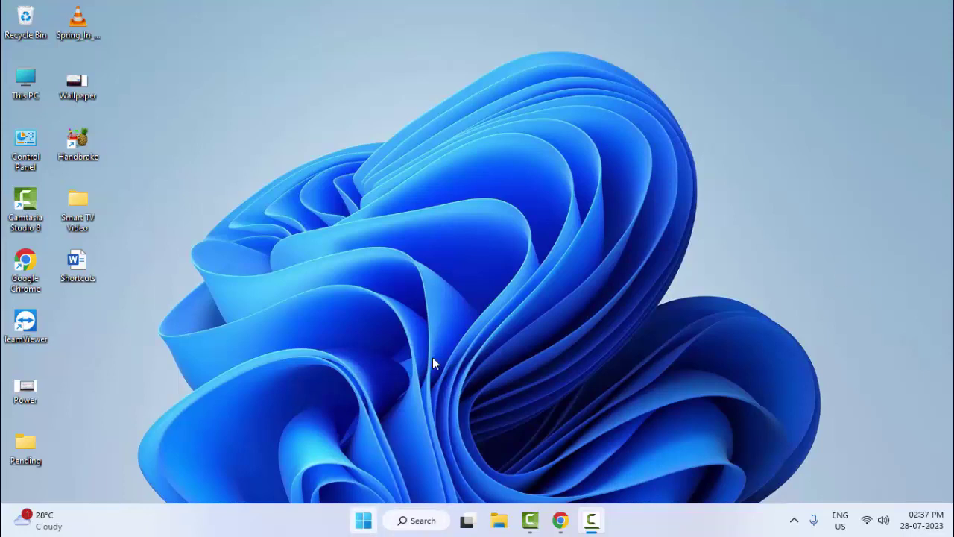
# Step: Launch Settings from Start and go to System > Troubleshoot to see the other troubleshooters
pyautogui.press('super')
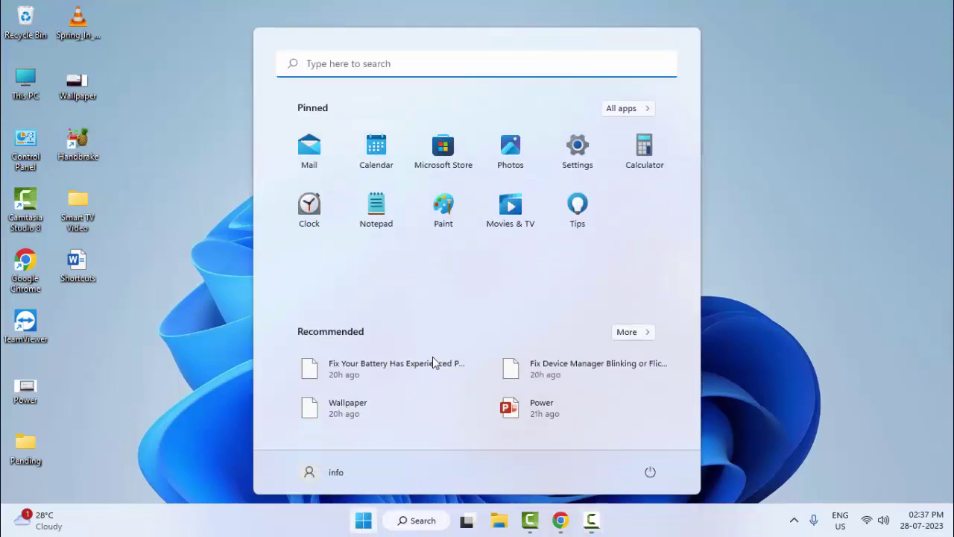
pyautogui.click(575, 152)
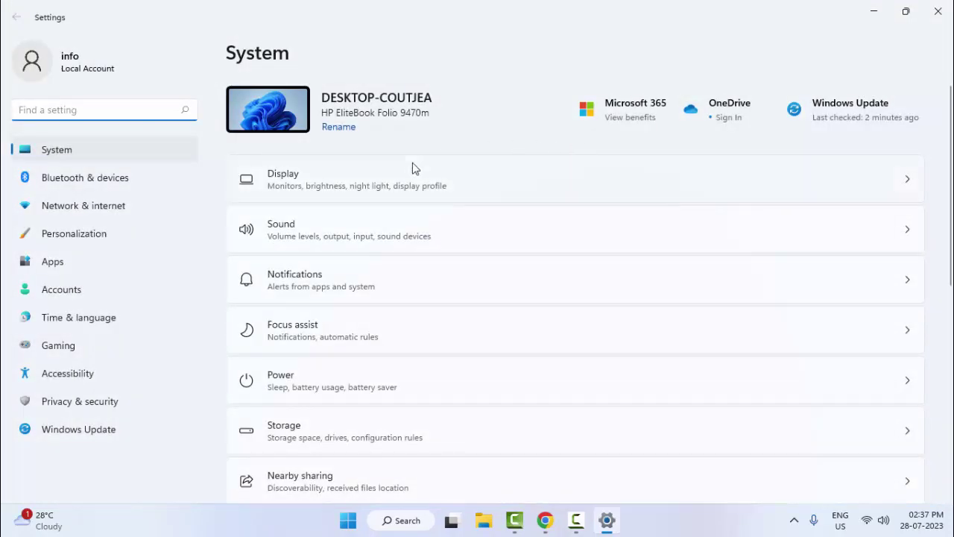
pyautogui.scroll(-3, 398, 243)
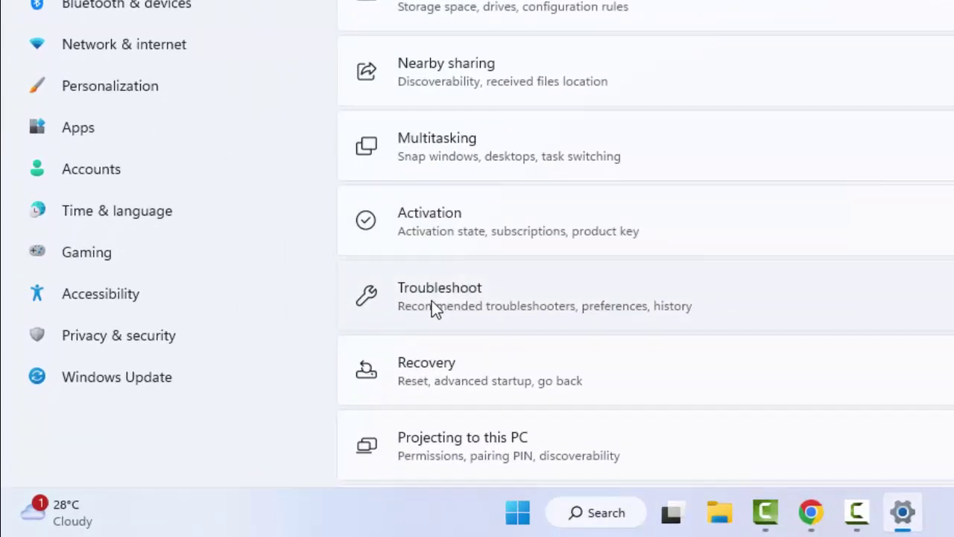
pyautogui.click(436, 307)
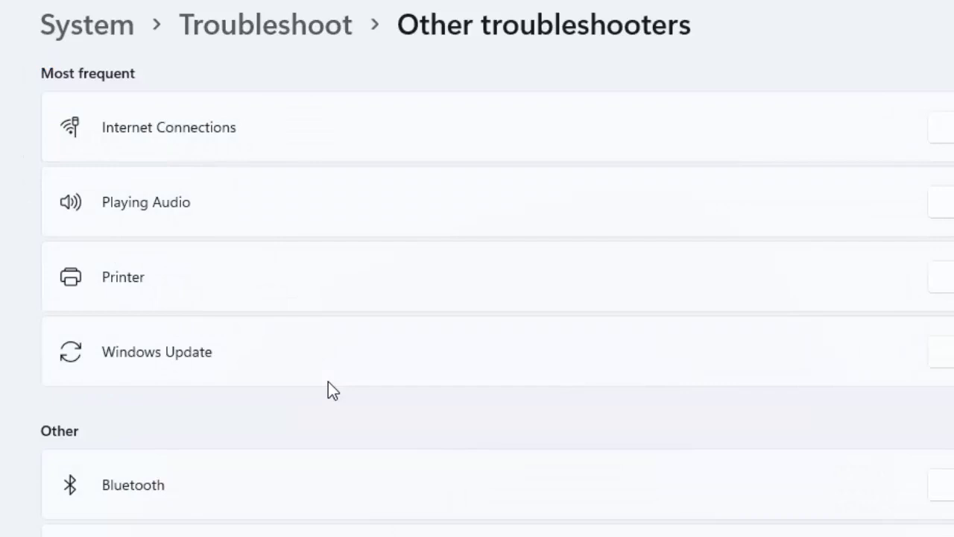
# Step: Start the Windows Store Apps troubleshooter, cancel it, and close Settings with Alt+F4
pyautogui.scroll(-1, 328, 382)
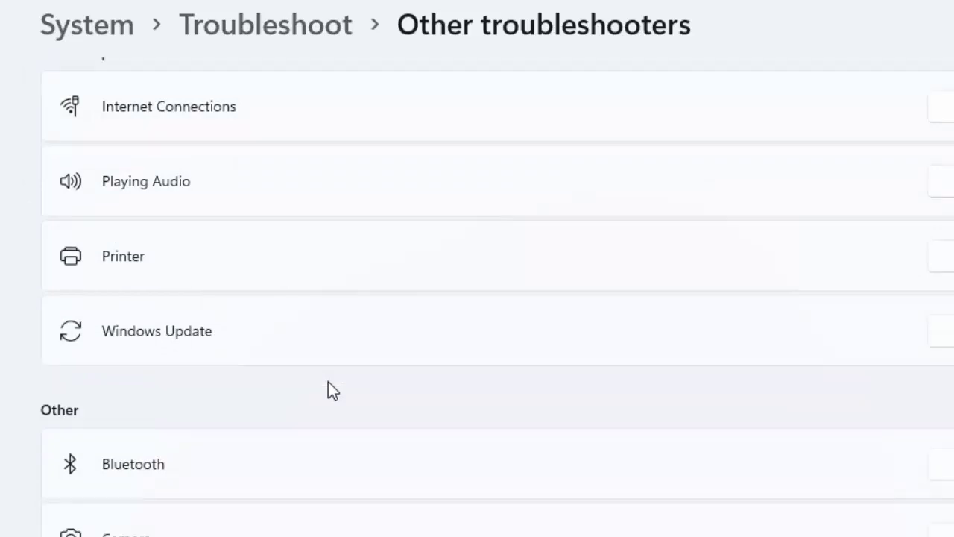
pyautogui.scroll(1, 326, 345)
pyautogui.scroll(-10, 326, 341)
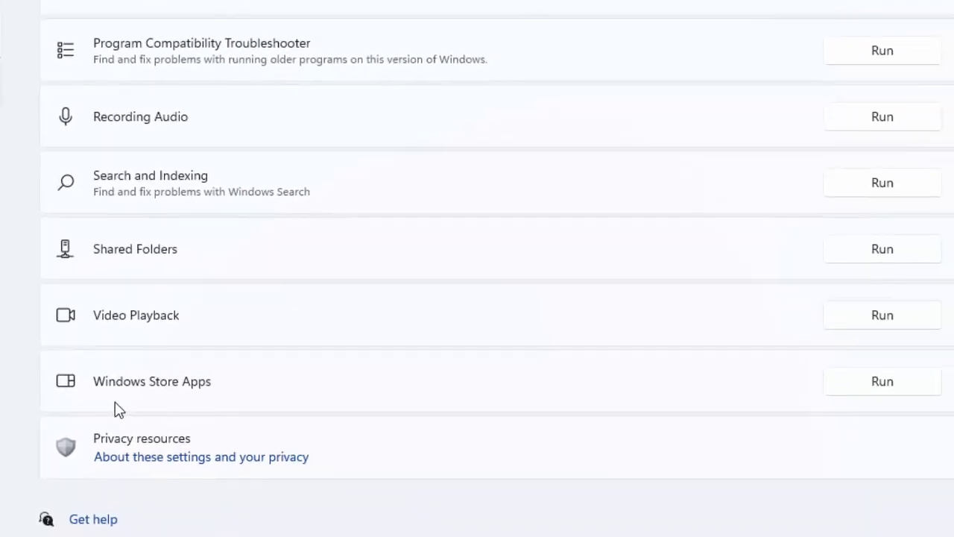
pyautogui.click(872, 383)
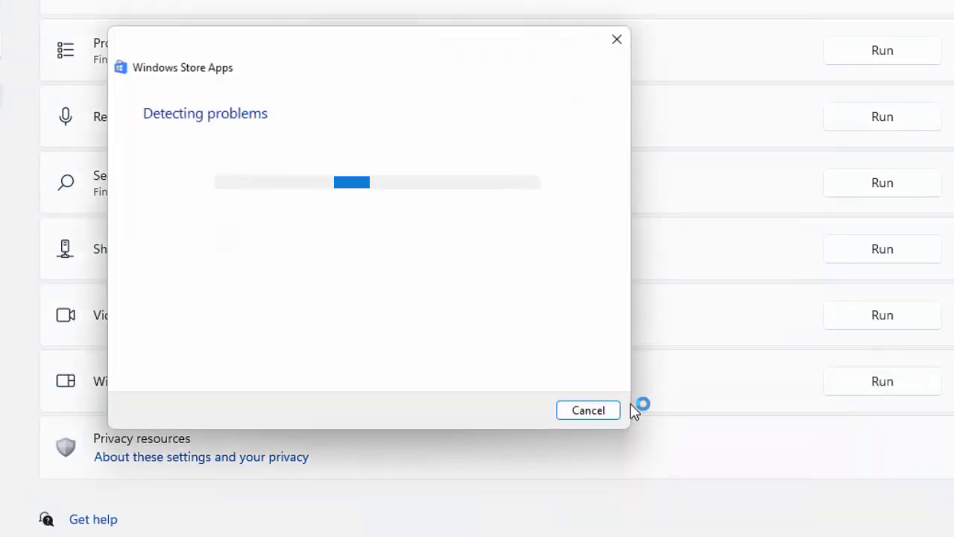
pyautogui.click(588, 409)
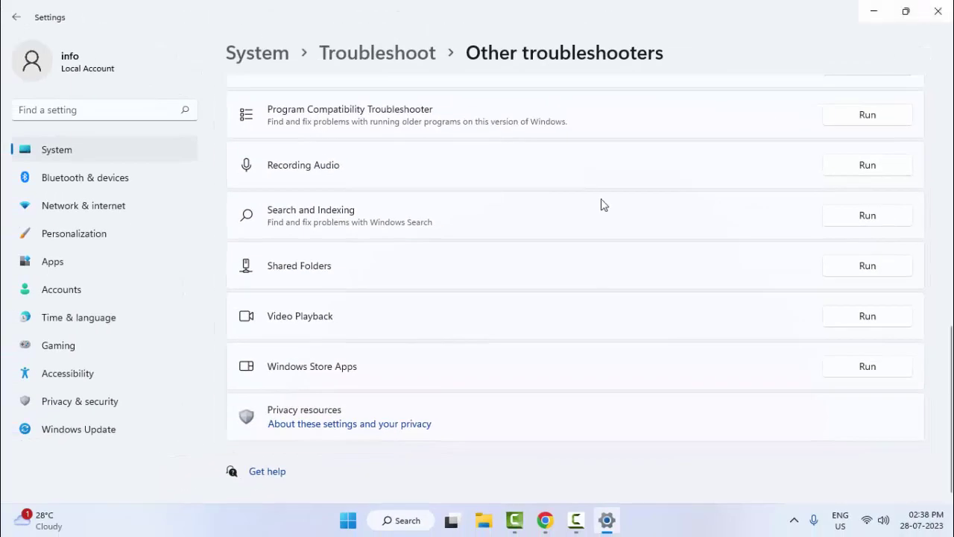
pyautogui.hotkey('alt', 'F4')
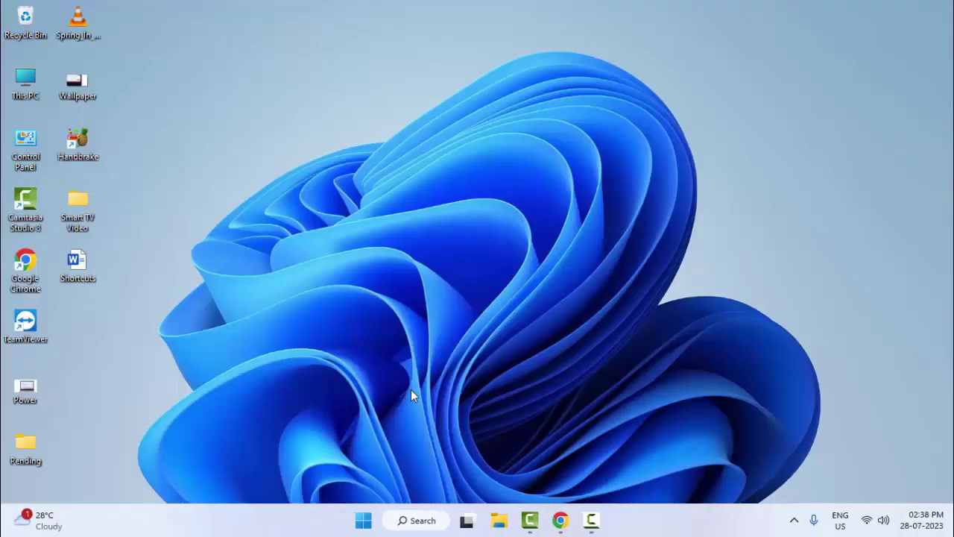
# Step: In Control Panel, set View by to Category and reach Network and Sharing Center's adapter settings
pyautogui.doubleClick(35, 141)
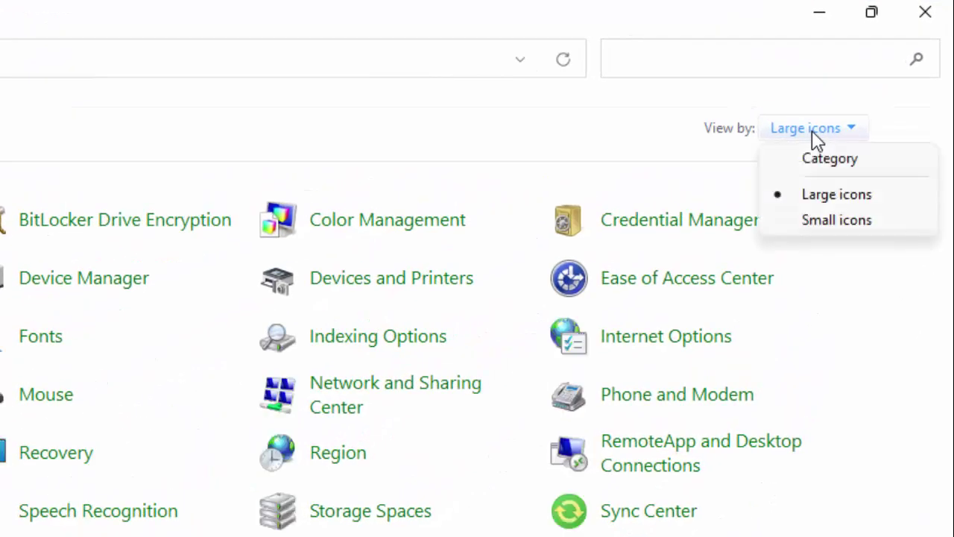
pyautogui.click(822, 159)
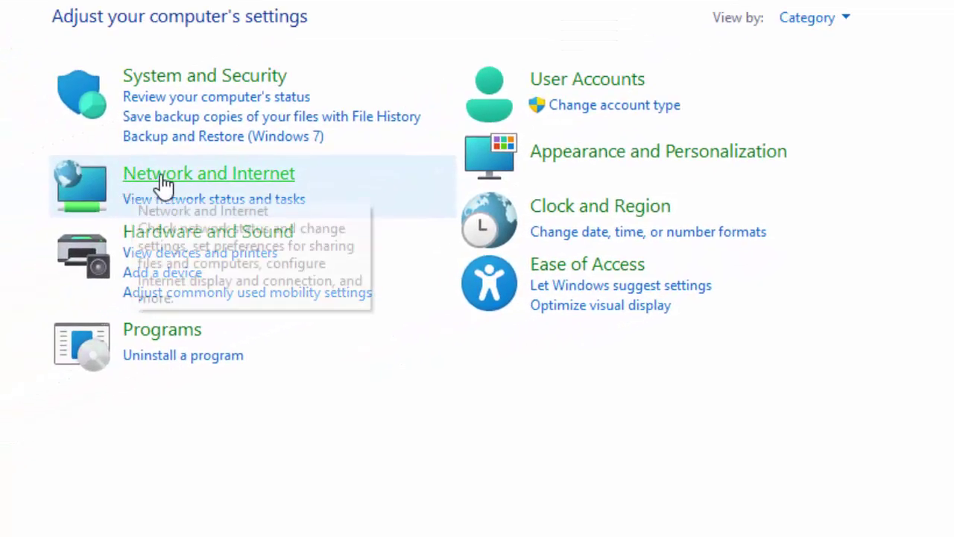
pyautogui.click(237, 176)
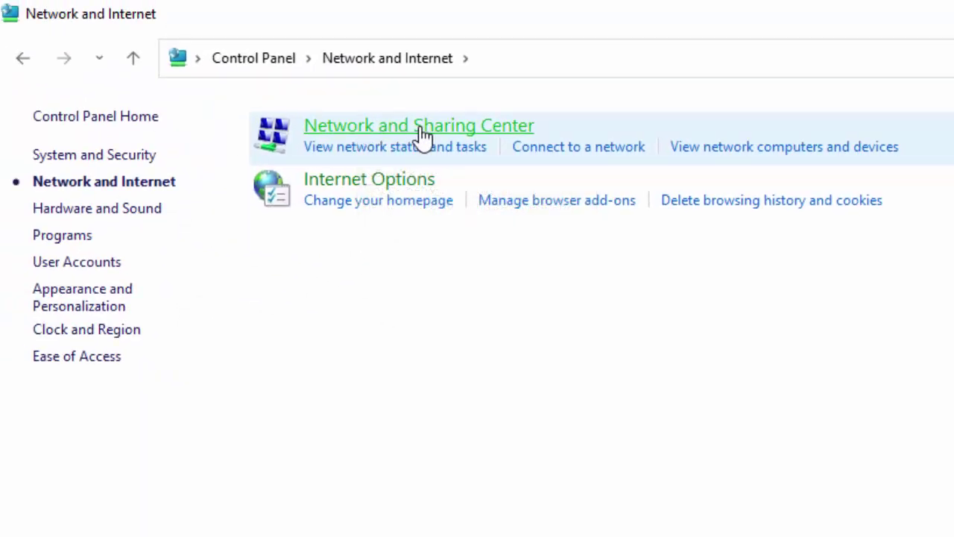
pyautogui.click(421, 126)
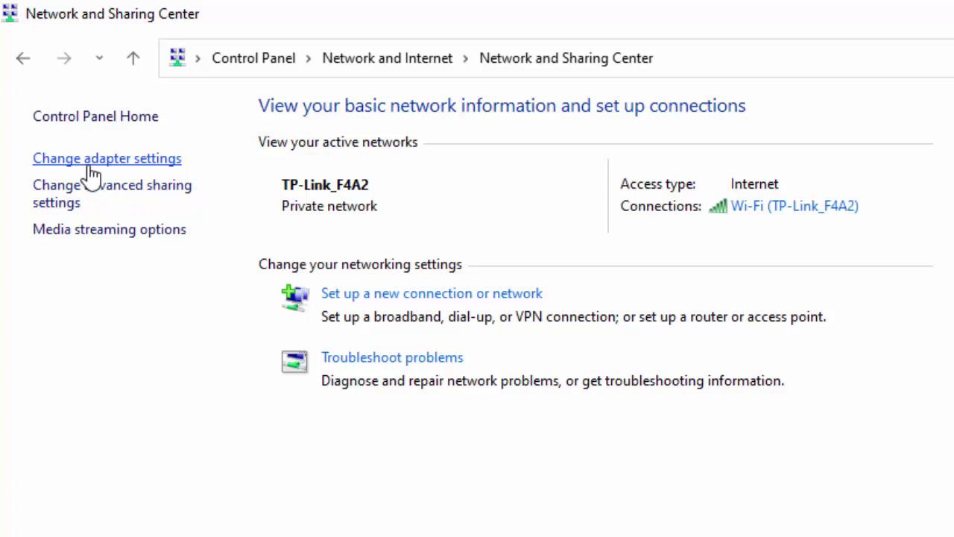
pyautogui.click(122, 166)
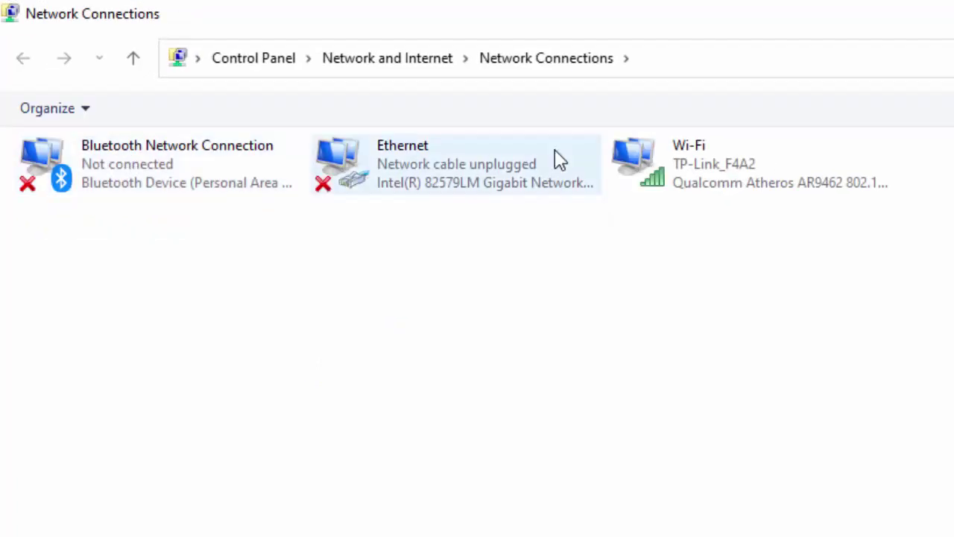
# Step: Open the IPv4 properties of the Wi-Fi adapter
pyautogui.click(660, 167)
pyautogui.rightClick(660, 165)
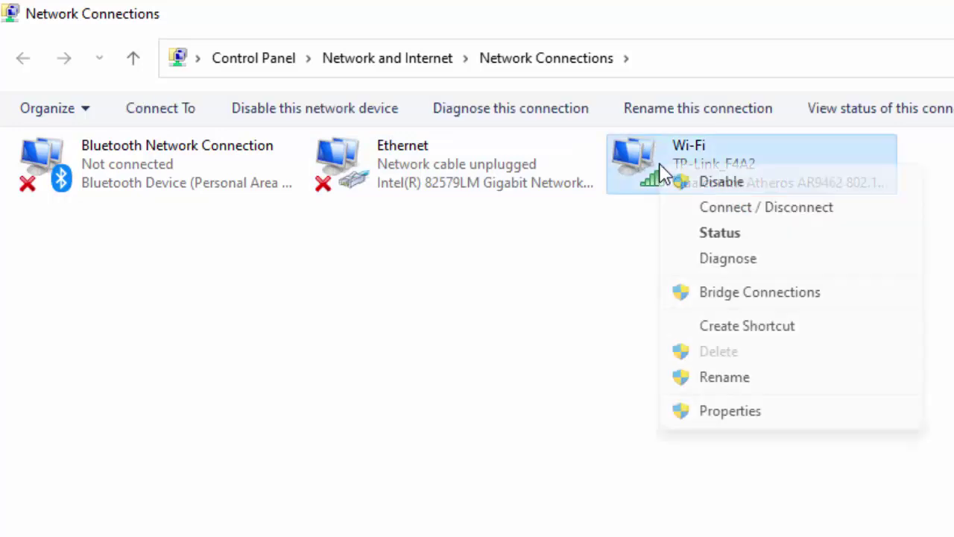
pyautogui.click(724, 409)
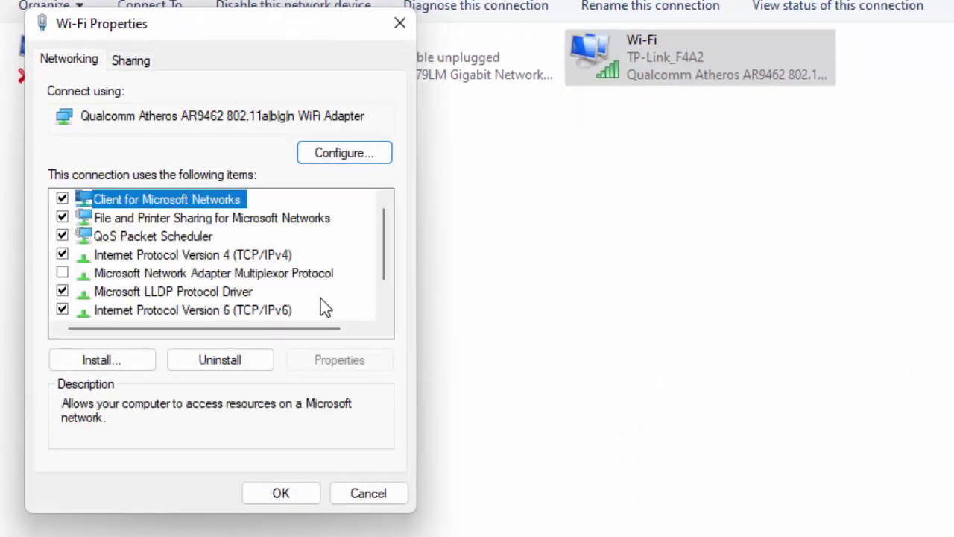
pyautogui.click(149, 254)
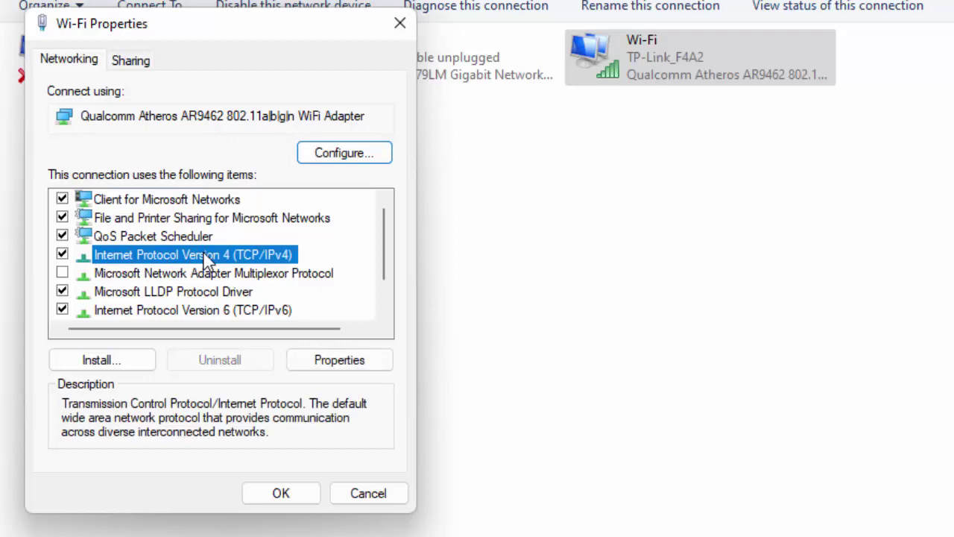
pyautogui.click(347, 359)
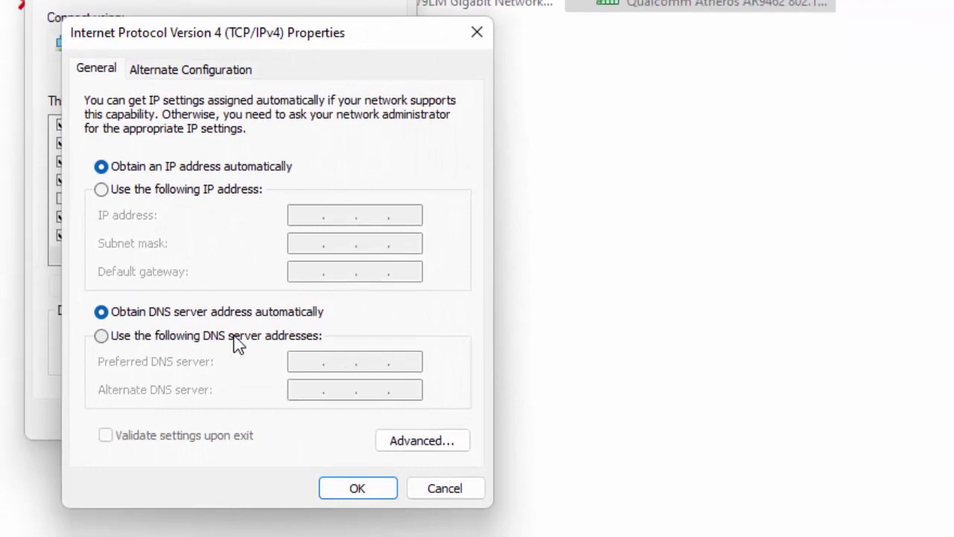
# Step: Set the Wi-Fi DNS servers manually to 8.8.8.8 and 8.8.4.4 and apply the change
pyautogui.click(236, 340)
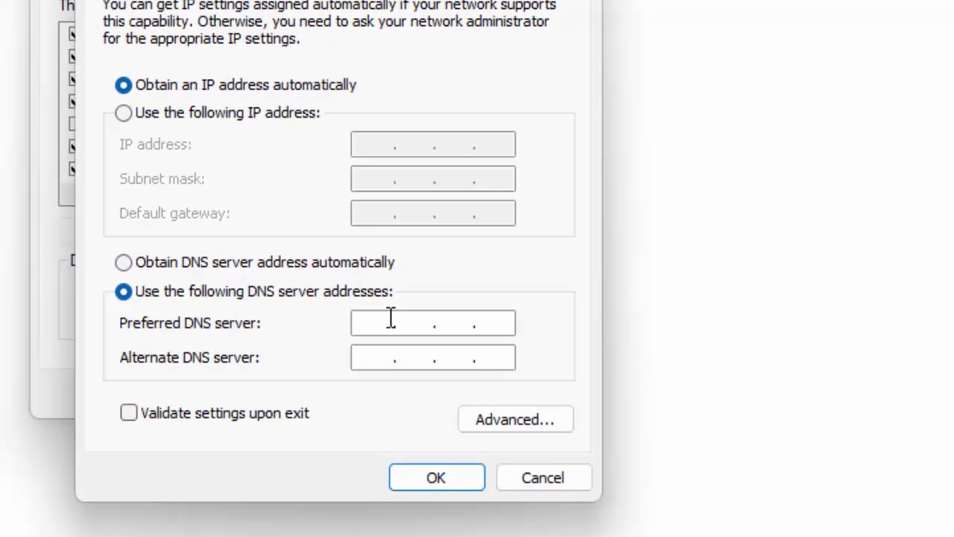
pyautogui.write('8.8.8.8')
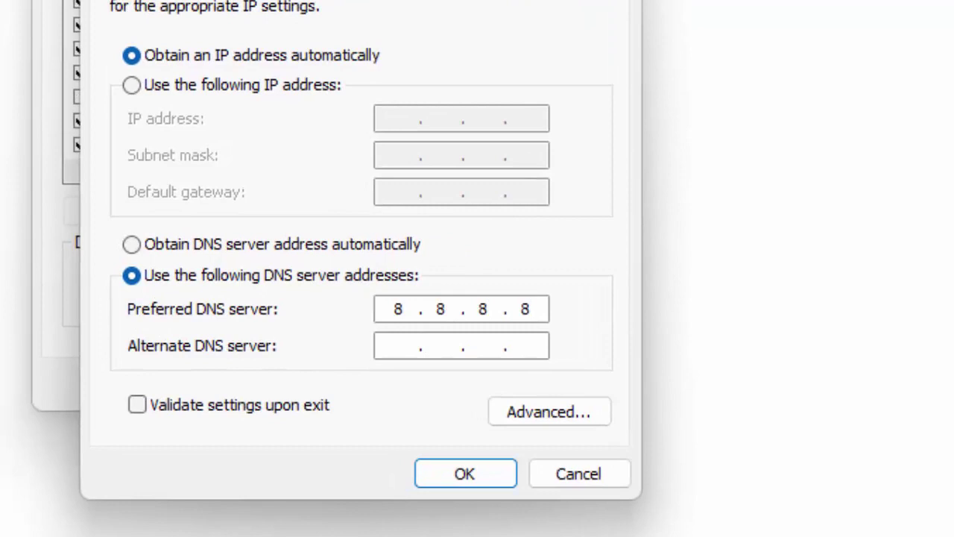
pyautogui.click(398, 345)
pyautogui.write('8.8.6')
pyautogui.press('BackSpace')
pyautogui.write('4.4')
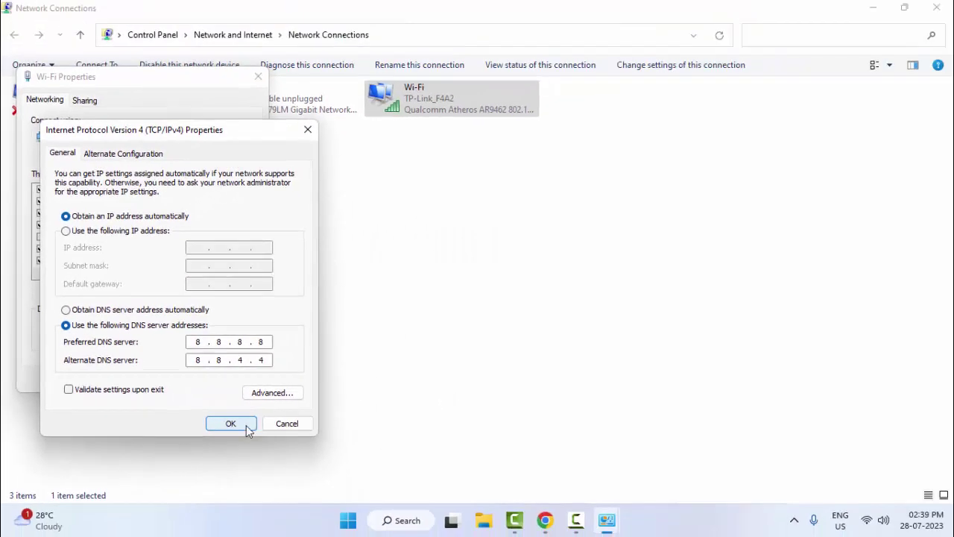
pyautogui.click(428, 447)
pyautogui.click(192, 381)
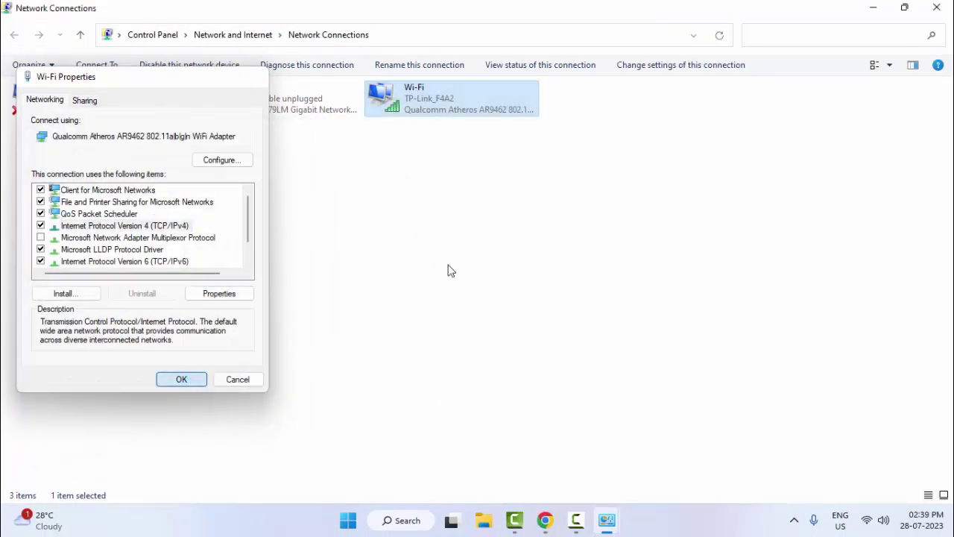
# Step: Close Network Connections and open the Apps section of Settings
pyautogui.click(938, 9)
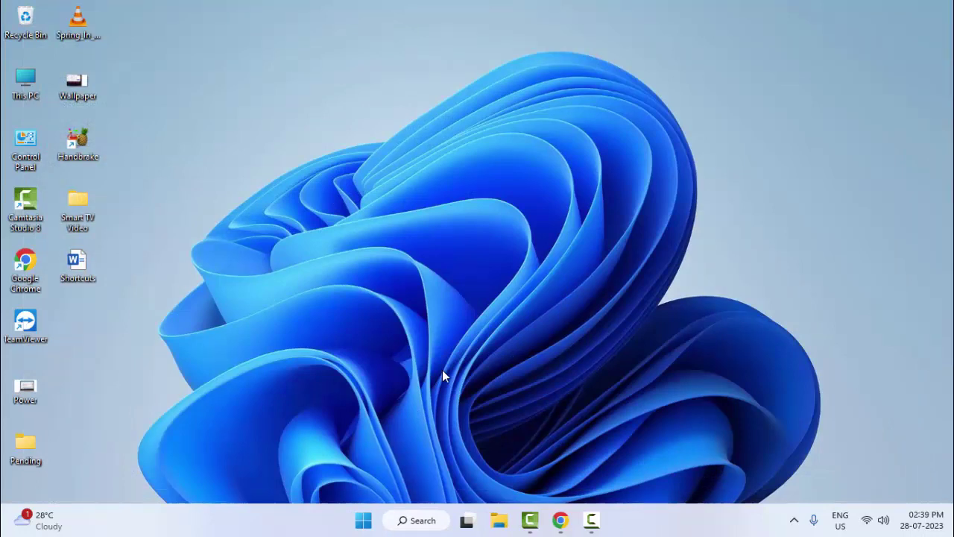
pyautogui.click(366, 519)
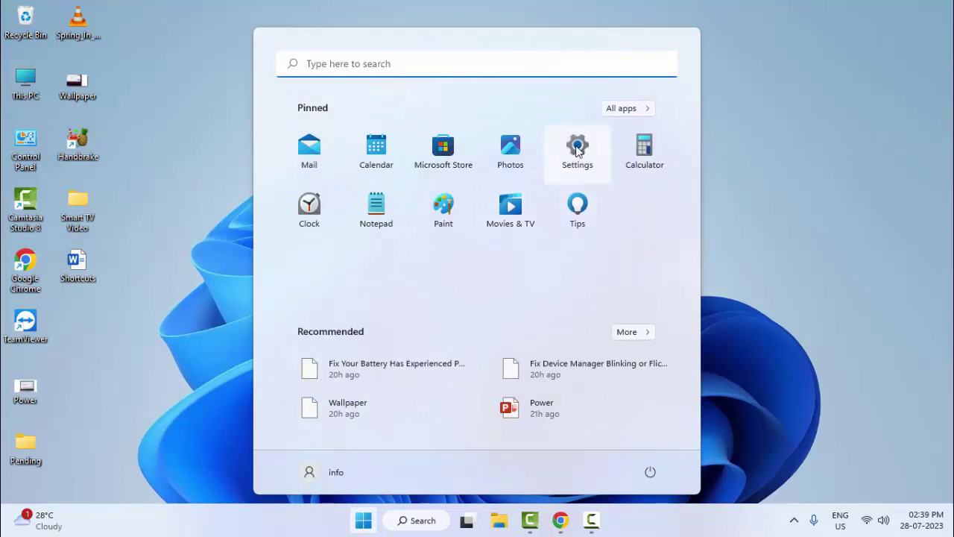
pyautogui.click(578, 149)
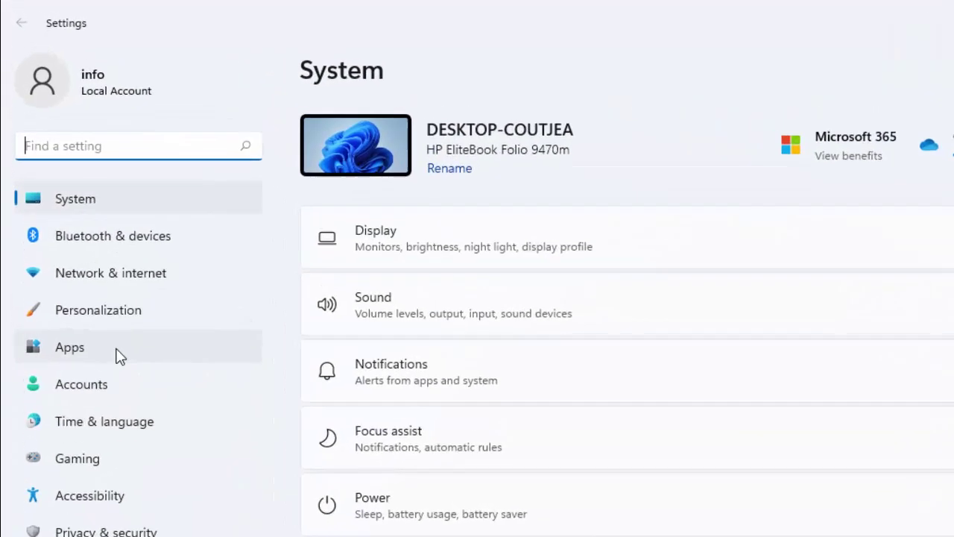
pyautogui.click(123, 369)
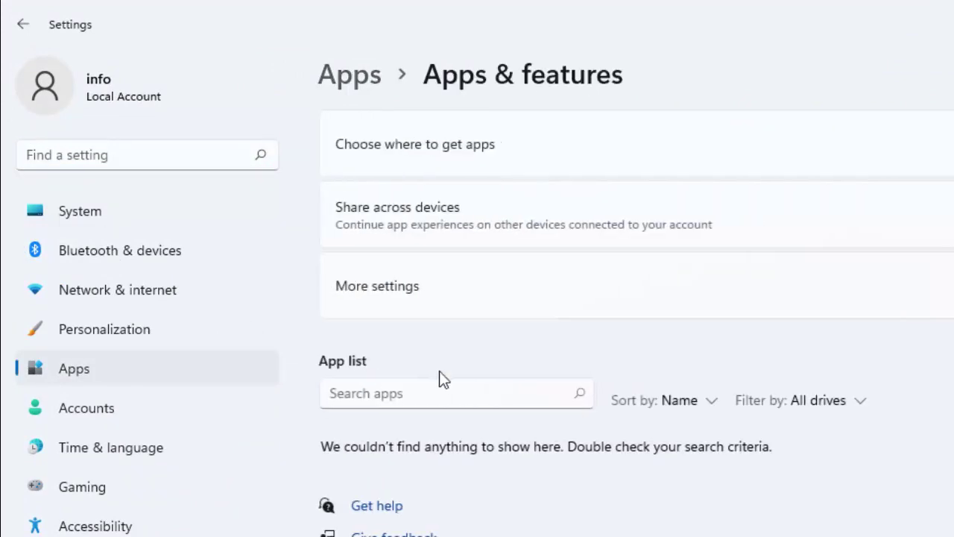
# Step: Search the app list for 'xbox' and open the Xbox app's Advanced options
pyautogui.click(375, 393)
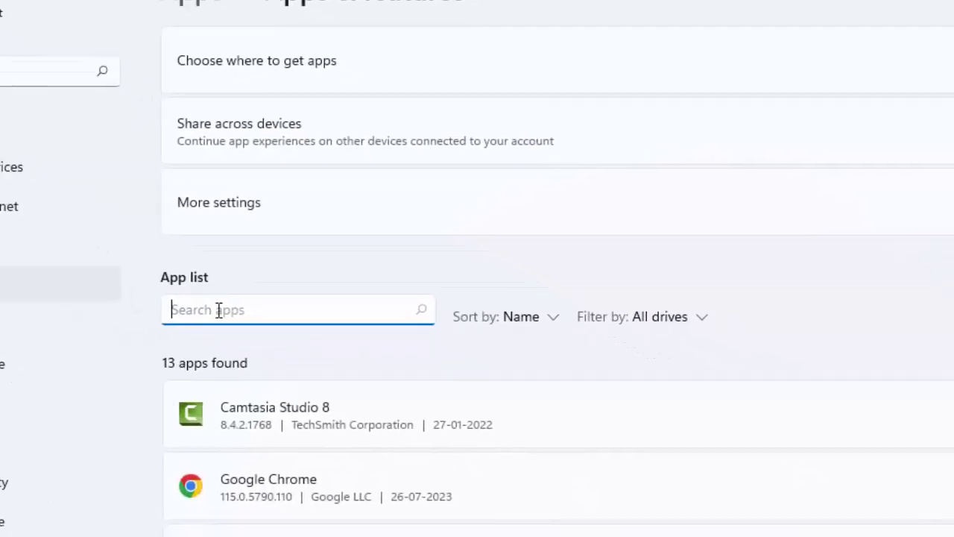
pyautogui.write('xbox')
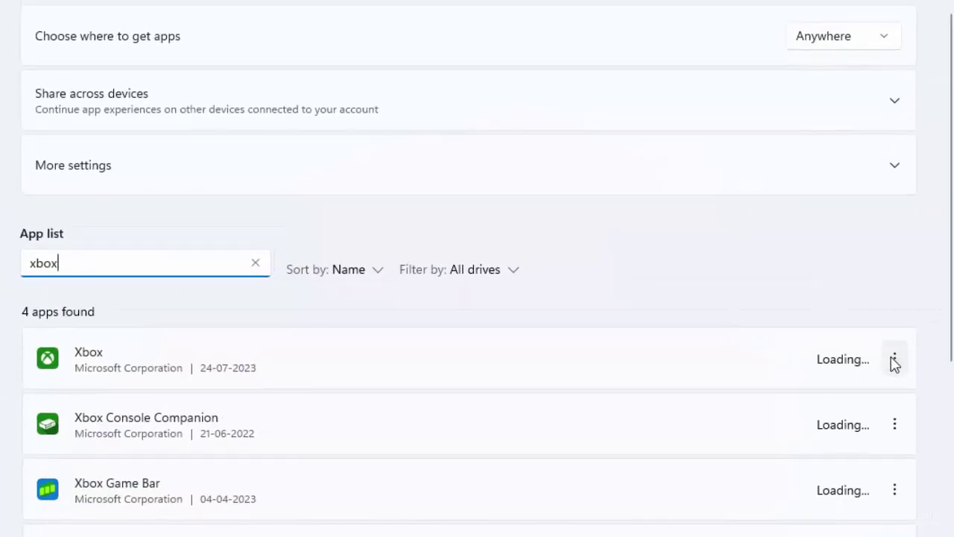
pyautogui.click(910, 359)
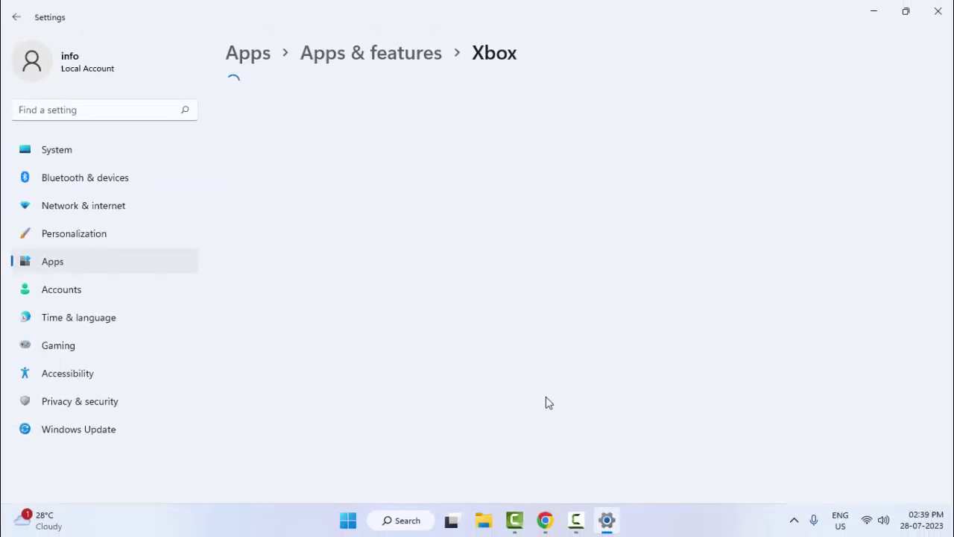
# Step: Click Reset for the Xbox app, then dismiss the confirmation without resetting its data
pyautogui.scroll(-10, 501, 345)
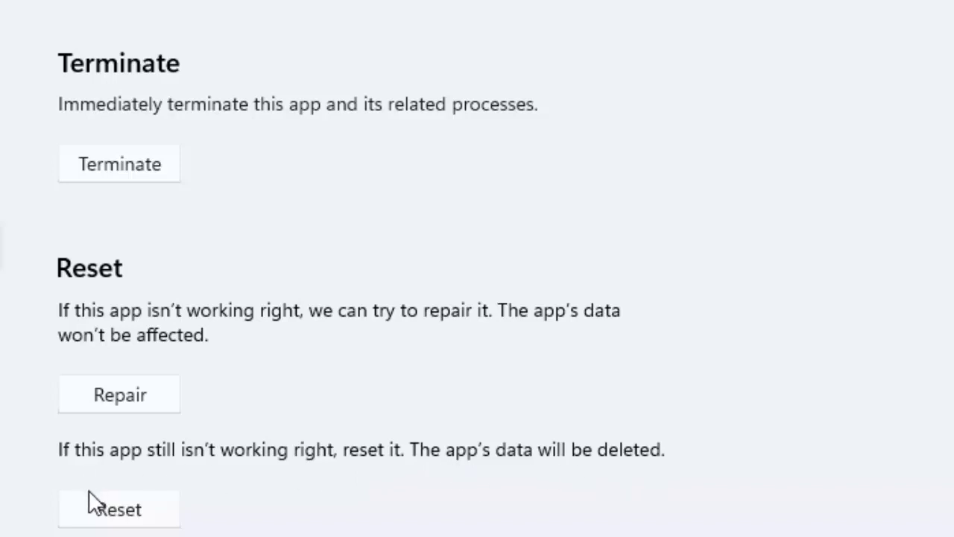
pyautogui.click(119, 512)
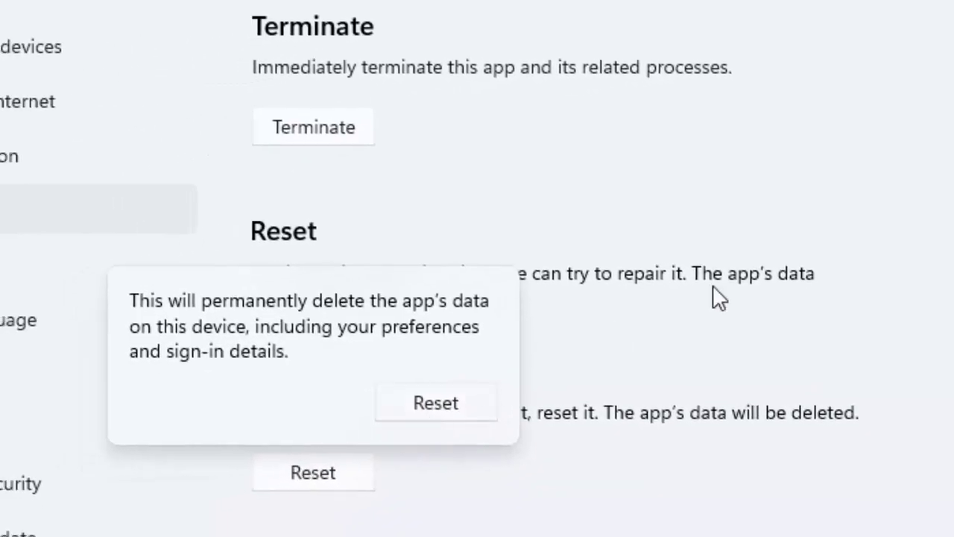
pyautogui.click(932, 246)
# Step: Close the Settings window to return to the bare desktop
pyautogui.click(938, 12)
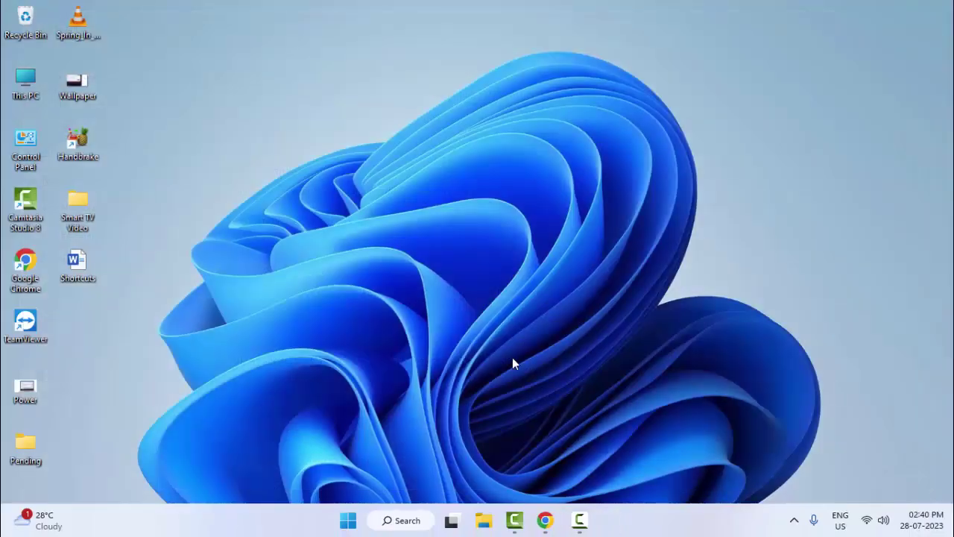